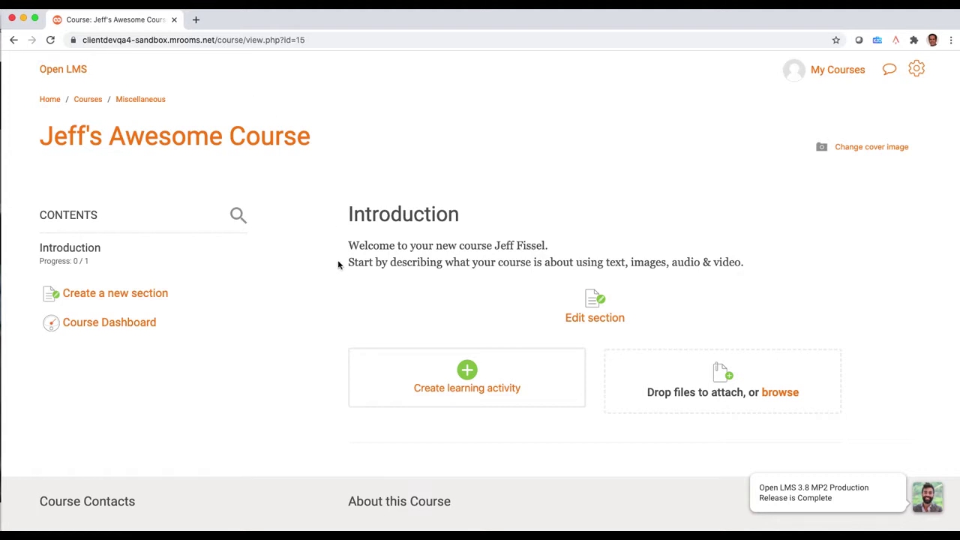
Start a new Instilled Video learning activity in the course and examine its form and the list of selectable videos.
left_click(475, 382)
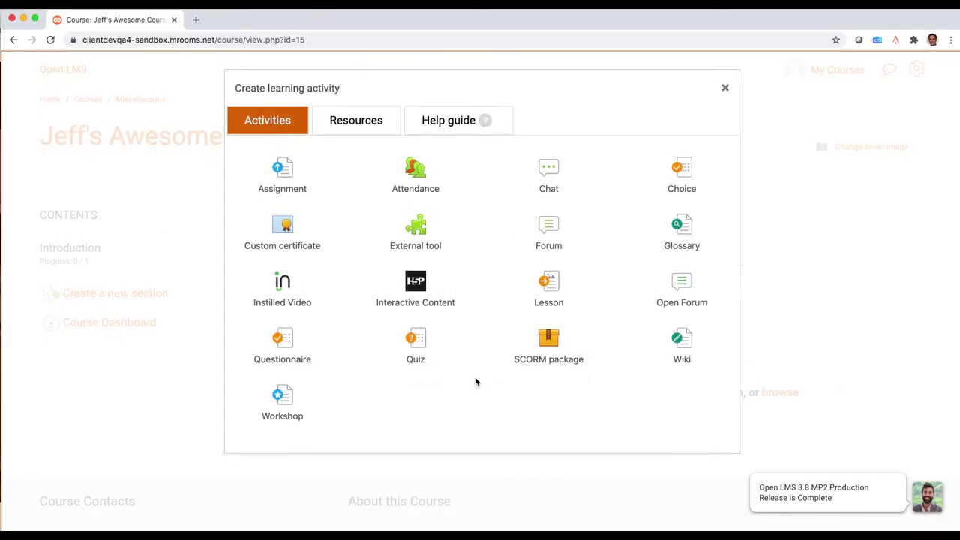
left_click(281, 291)
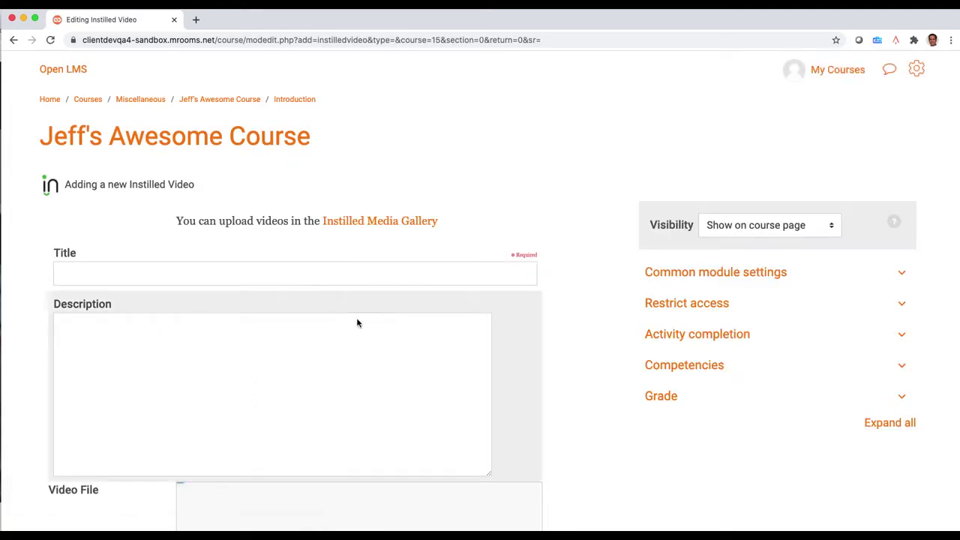
scroll(593, 368, "down", 3)
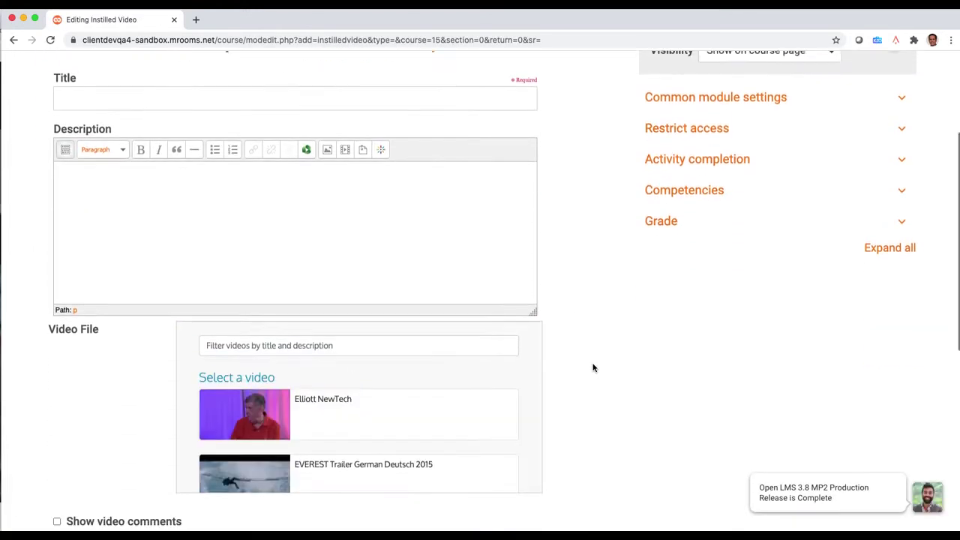
scroll(470, 387, "down", 10)
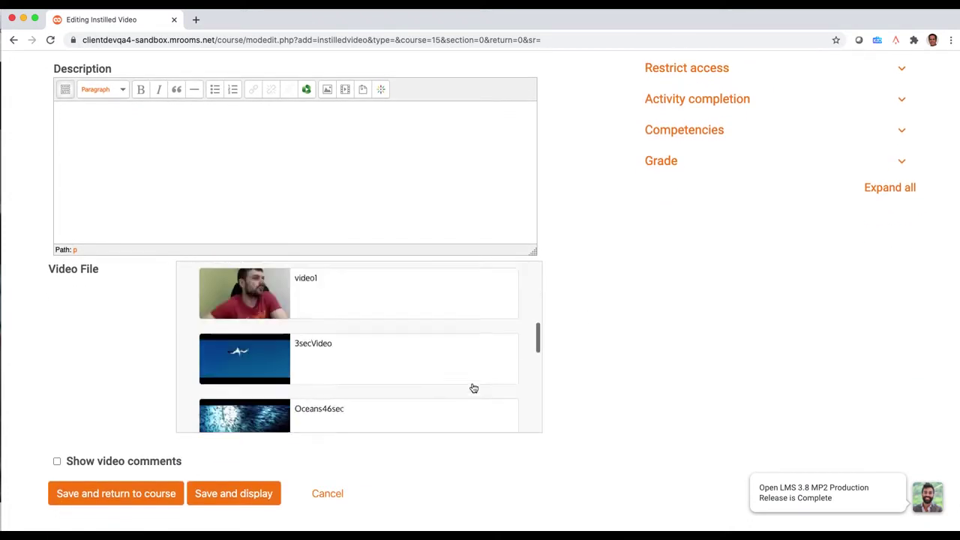
scroll(474, 386, "up", 5)
scroll(476, 386, "up", 5)
scroll(581, 339, "up", 4)
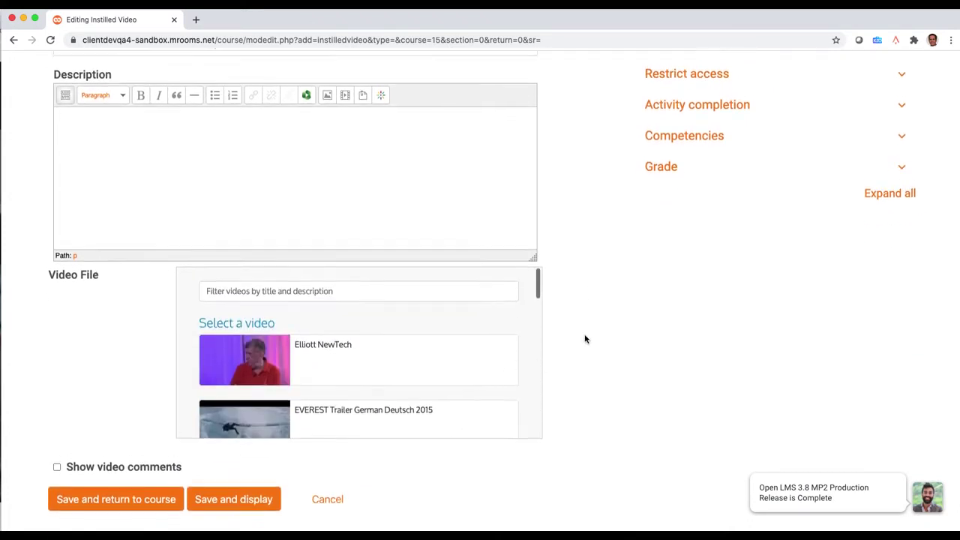
Go to the Instilled Media Gallery and open the NewTech video in the Content Editor.
left_click(380, 222)
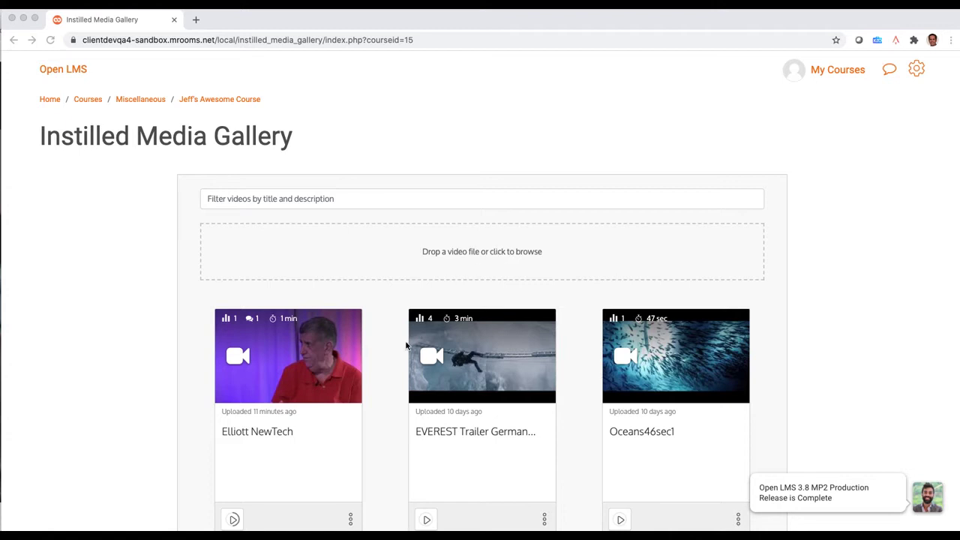
scroll(375, 382, "down", 2)
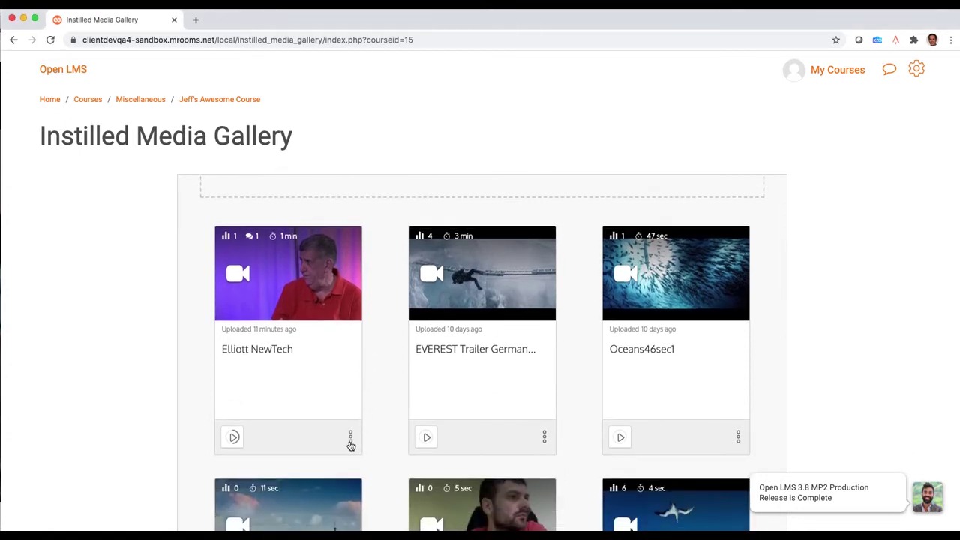
left_click(349, 441)
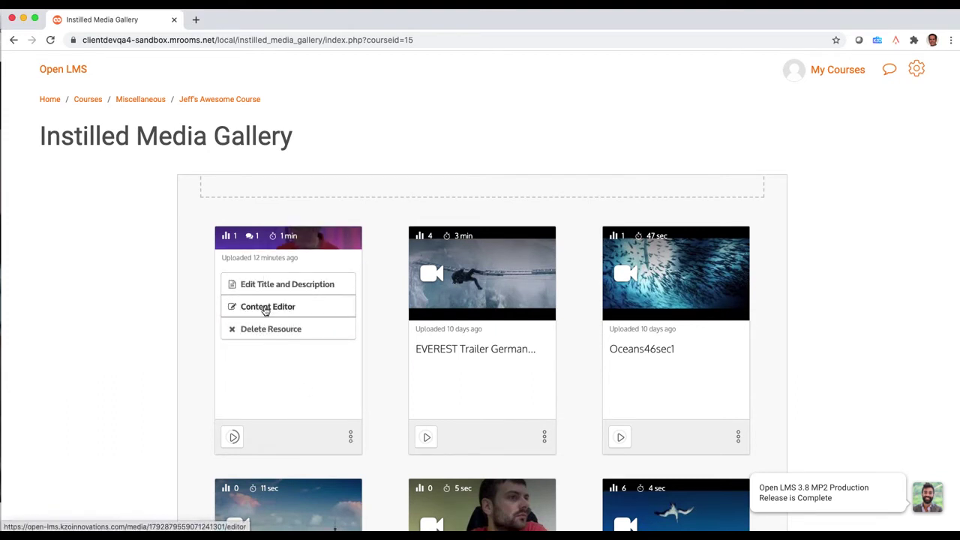
left_click(266, 308)
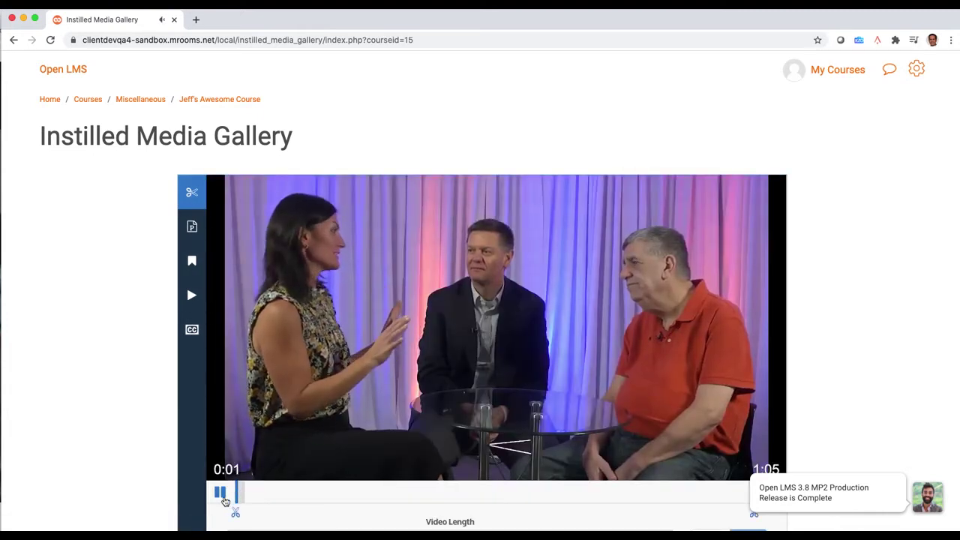
Pause the preview and move the video's trim start point to 00:09.
left_click(237, 492)
scroll(287, 438, "down", 2)
scroll(285, 435, "down", 1)
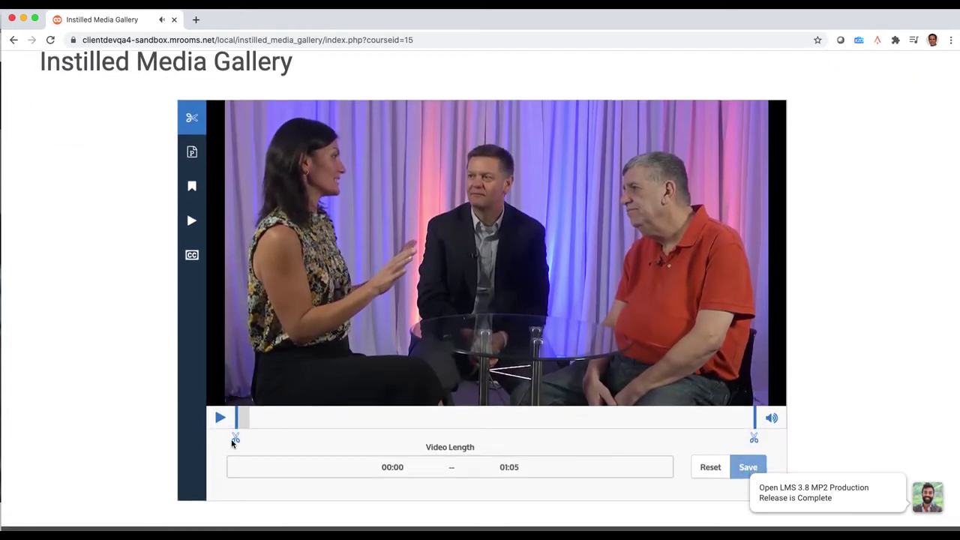
mouse_move(236, 442)
left_mouse_down()
mouse_move(367, 437)
mouse_move(309, 444)
left_mouse_up()
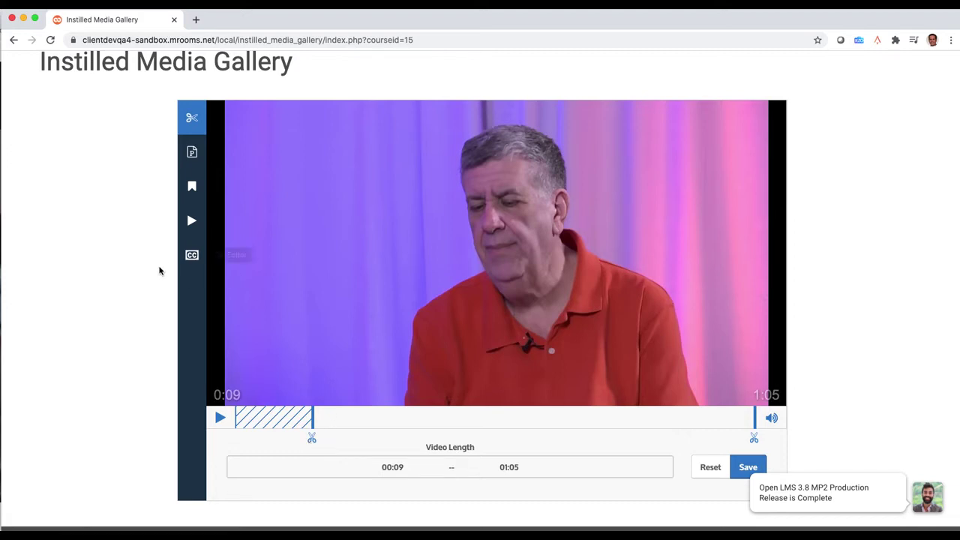
Upload a presentation file from the Desktop folder as the video's slide deck.
left_click(193, 152)
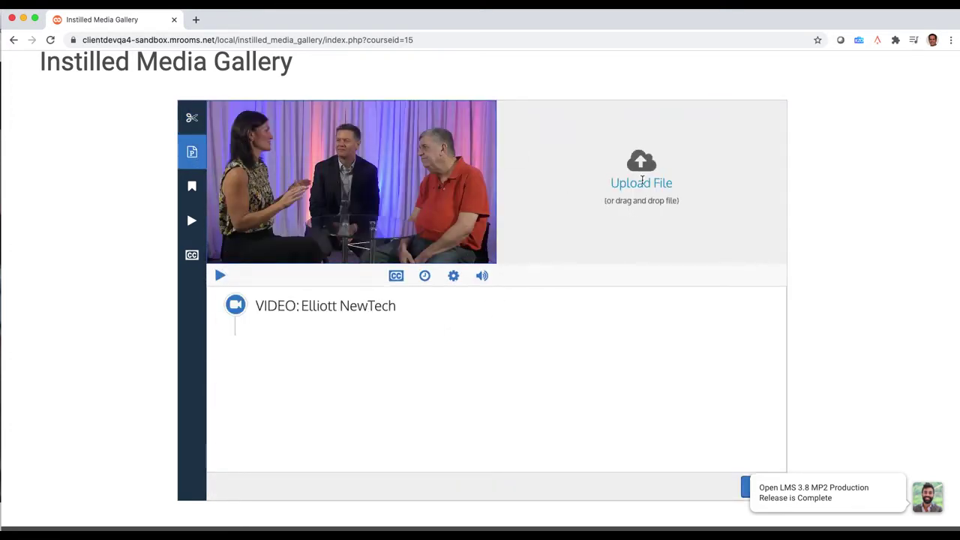
left_click(641, 182)
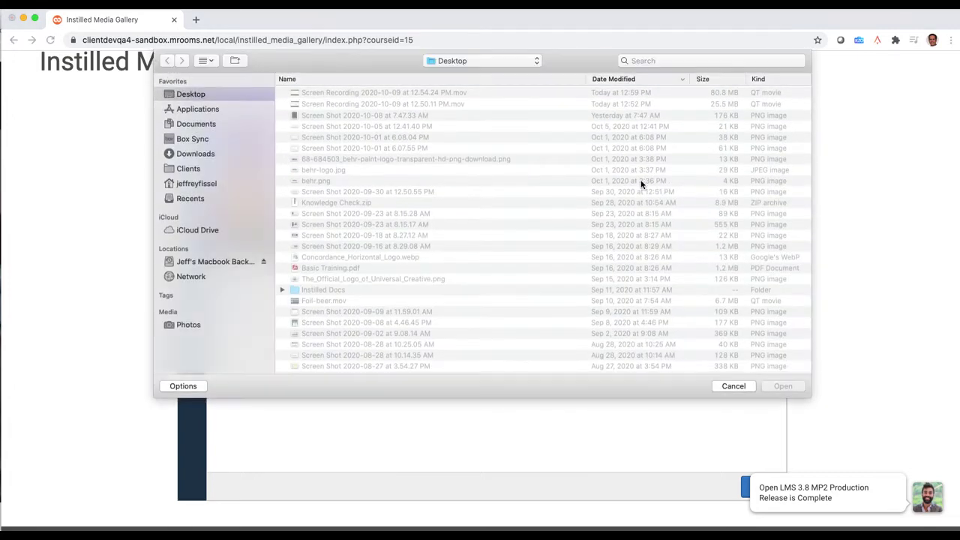
scroll(483, 239, "down", 15)
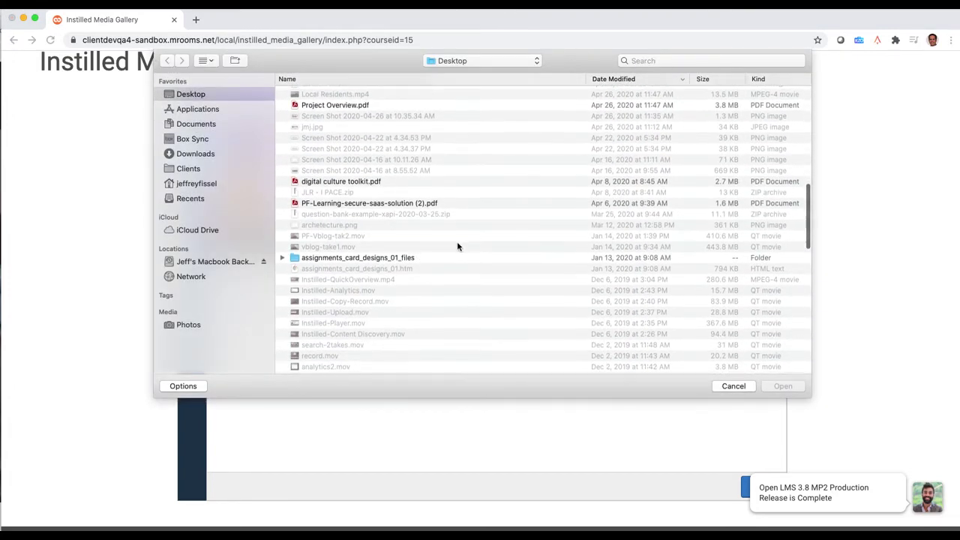
double_click(334, 249)
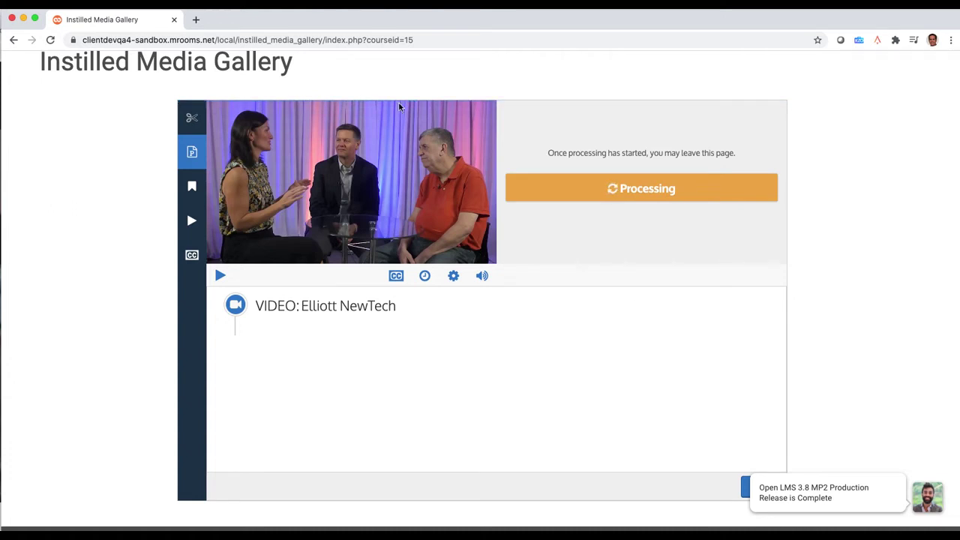
Create a chapter named "Intro" at the beginning of the video, 00:00.
left_click(193, 187)
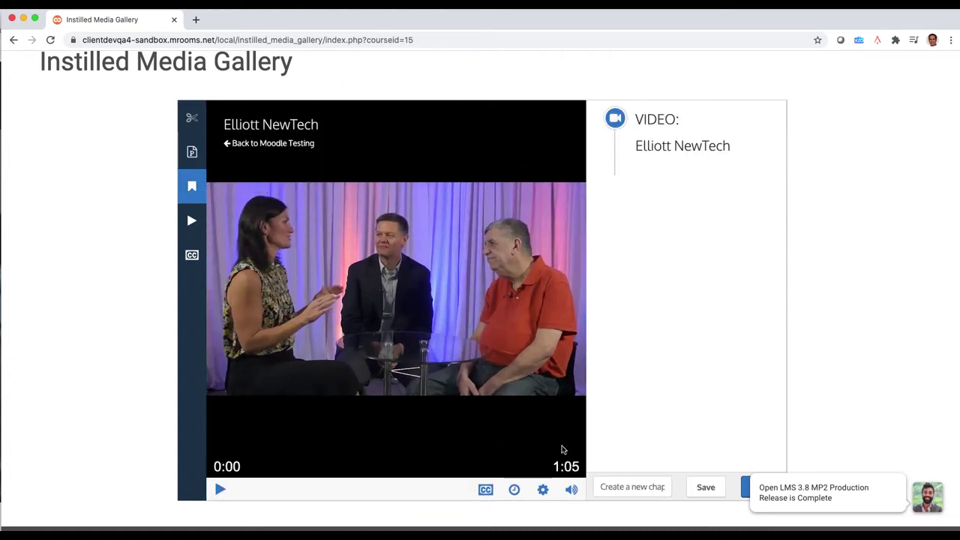
left_click(619, 487)
type("Intro")
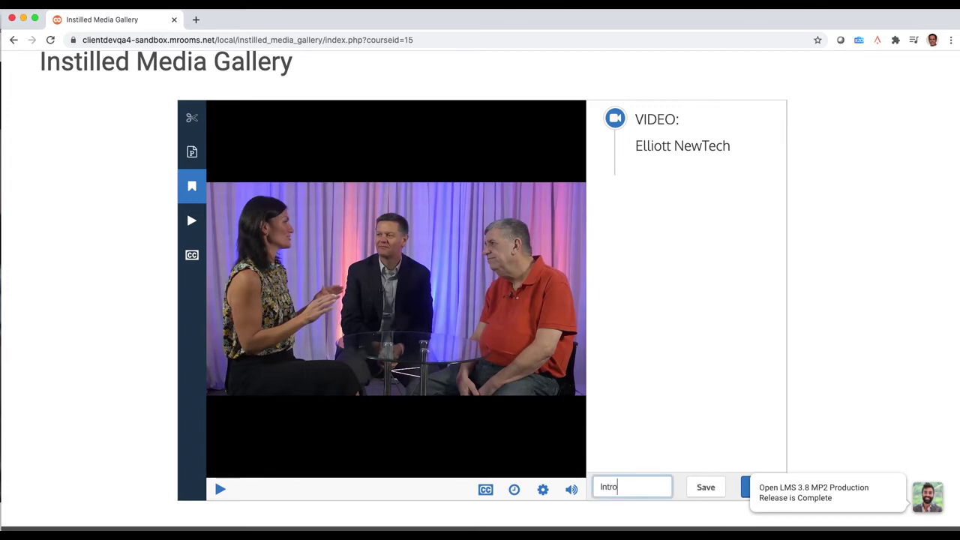
key("Return")
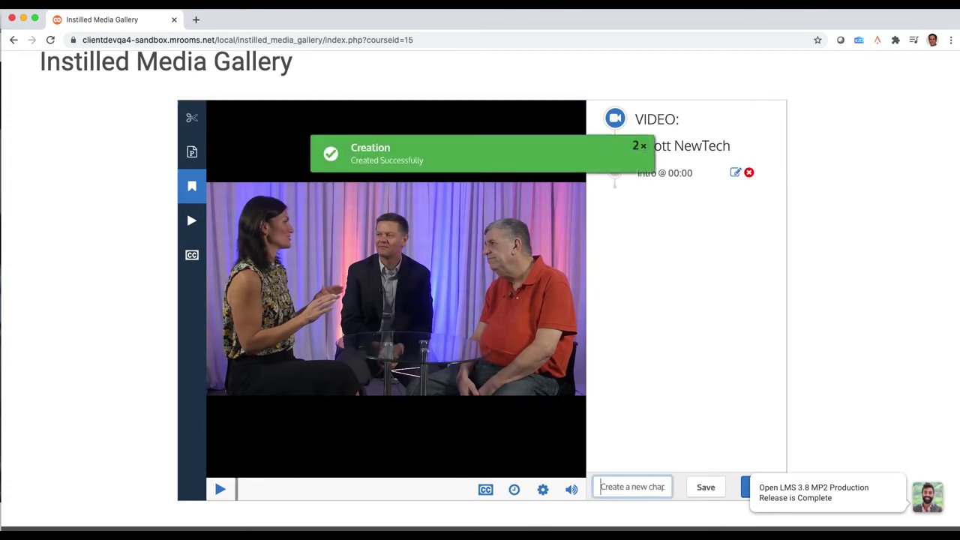
Create a chapter named "Robotics" at 00:14 in the video.
left_click(286, 489)
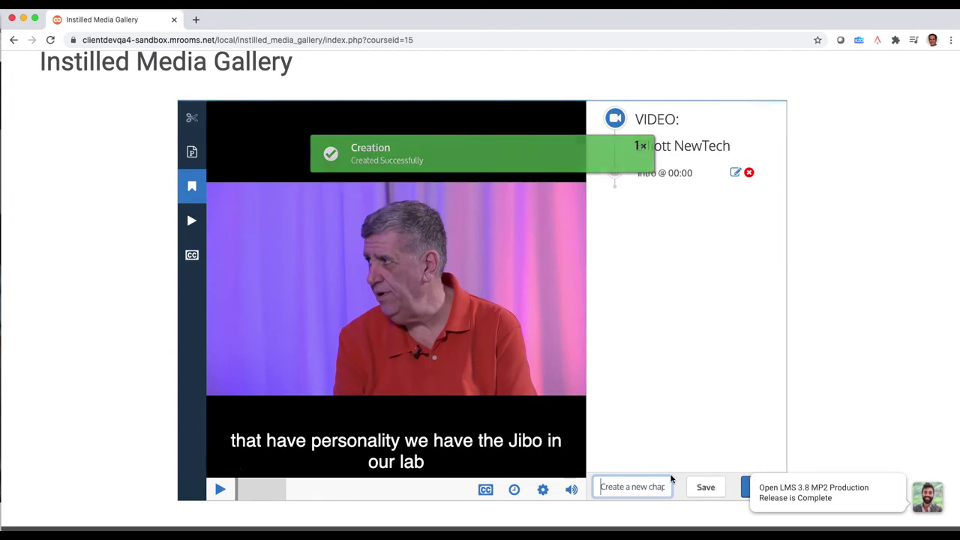
type("Ro")
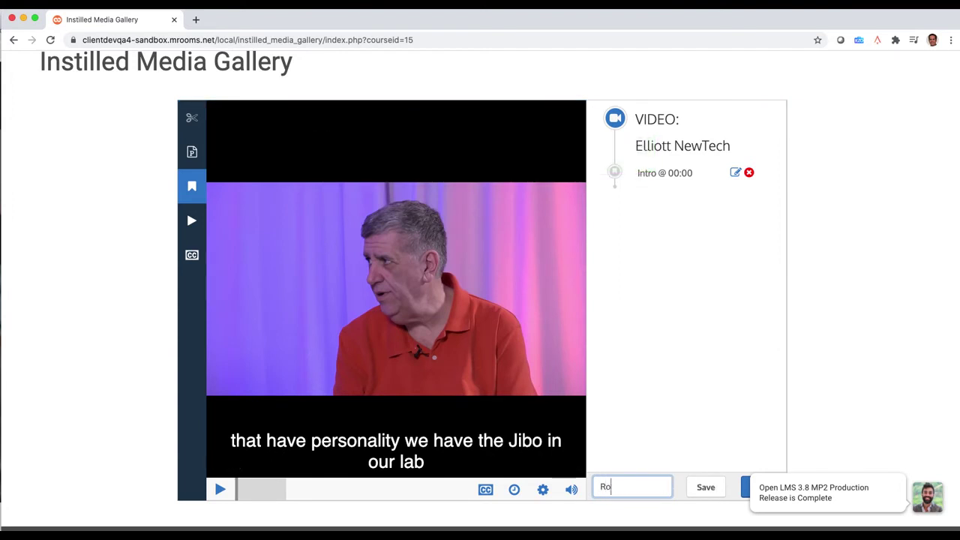
type("botics")
key("Return")
Create a chapter named "Healthcare" at 00:52 and shift its timeline marker to 00:50.
left_click(421, 489)
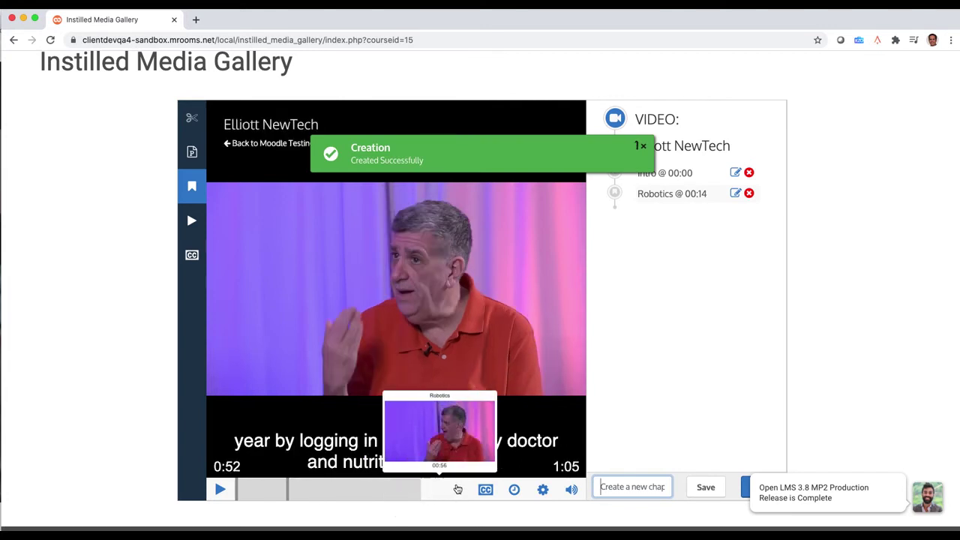
left_click(630, 488)
type("Healthcare")
key("Return")
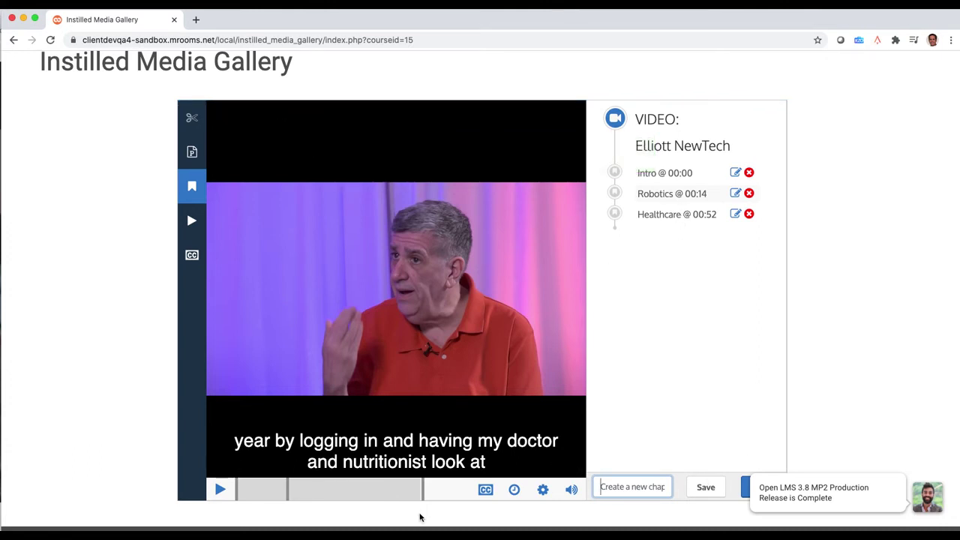
mouse_move(422, 502)
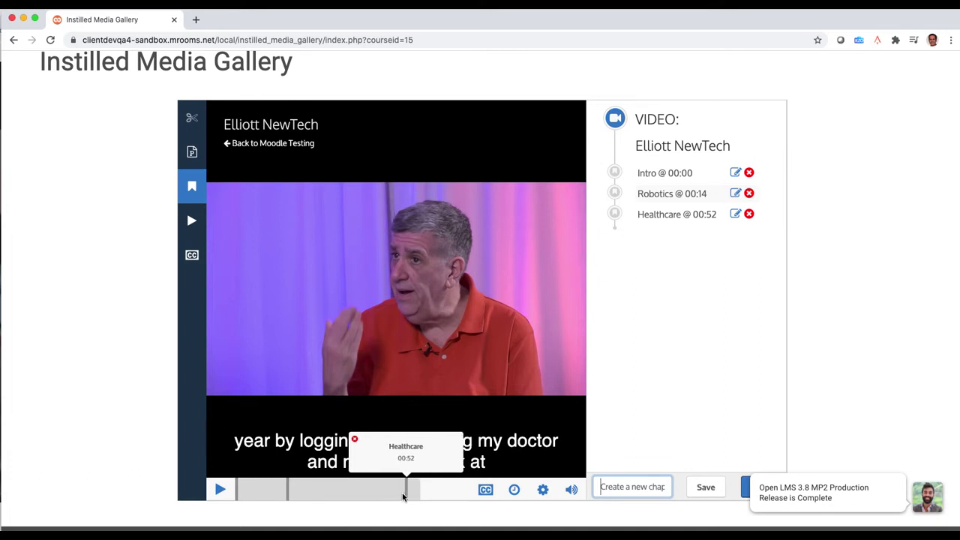
left_click_drag(421, 495, 418, 495)
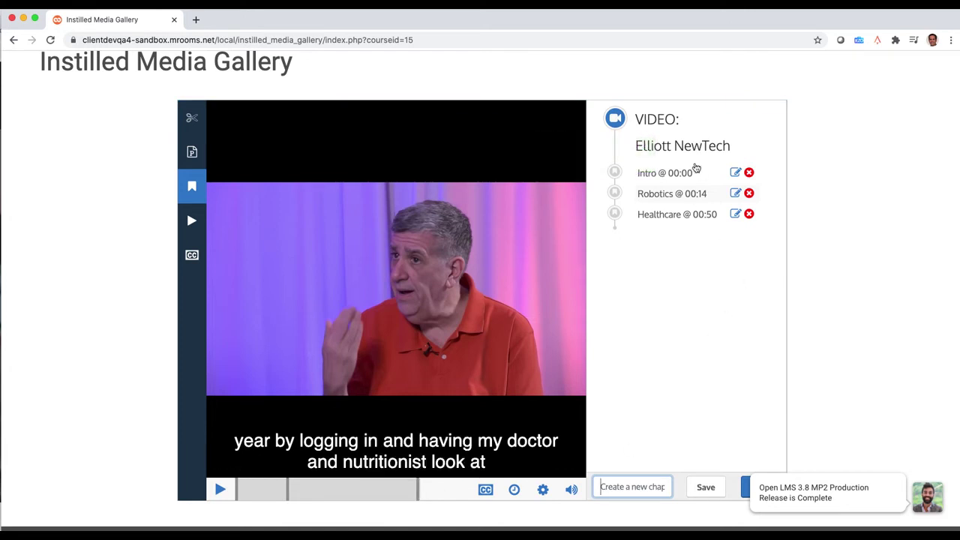
Add all slides of the uploaded deck to the video, moving slide 2 to 00:10 and slide 4 to 00:20.
left_click(192, 153)
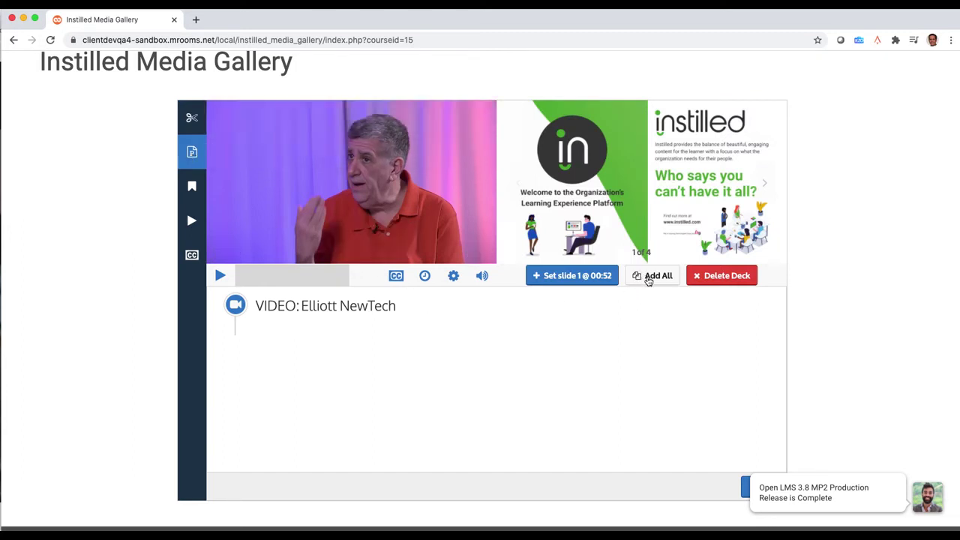
left_click(651, 276)
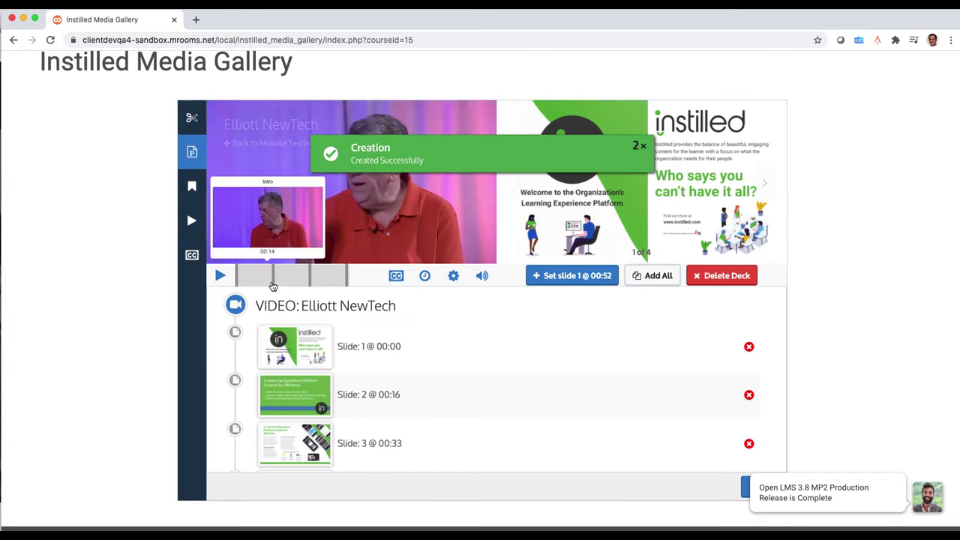
left_click_drag(273, 285, 259, 283)
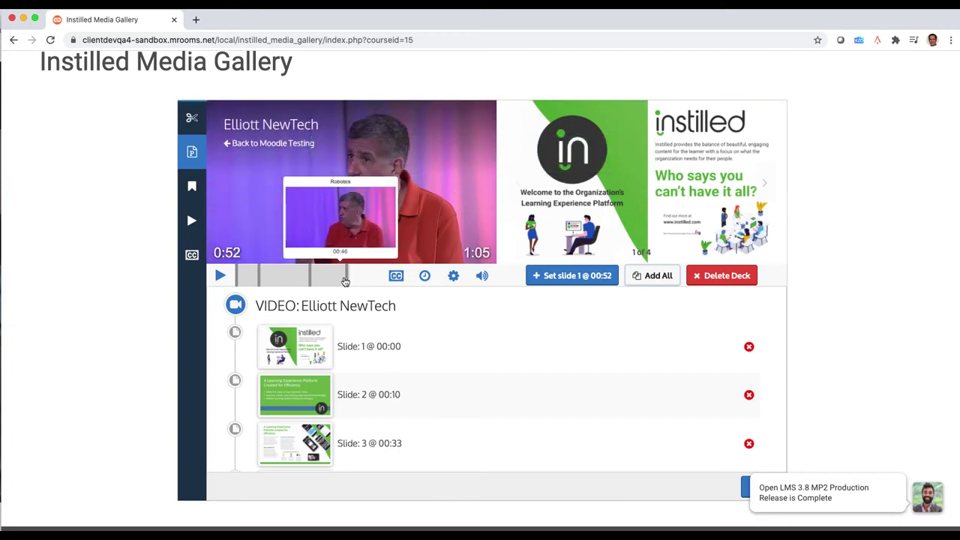
left_click_drag(347, 279, 283, 285)
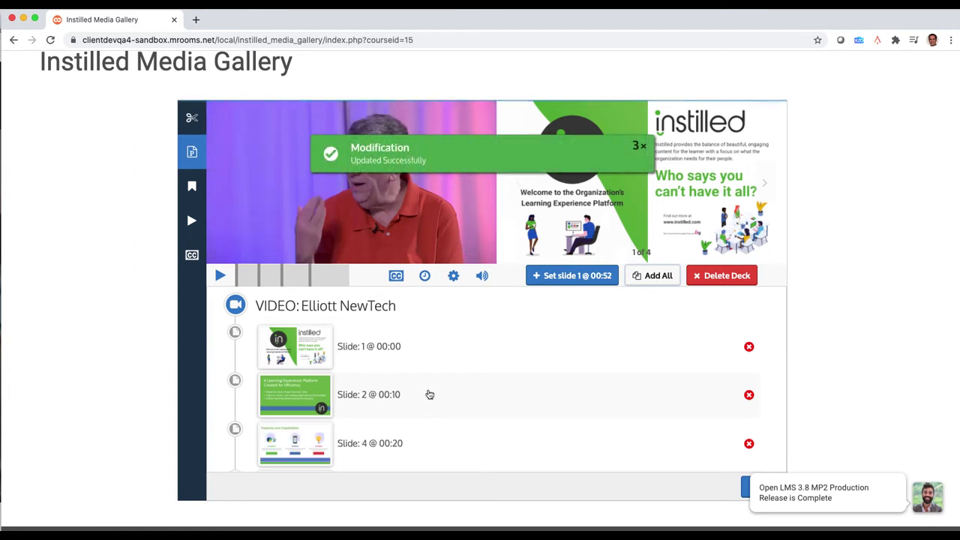
scroll(428, 394, "down", 1)
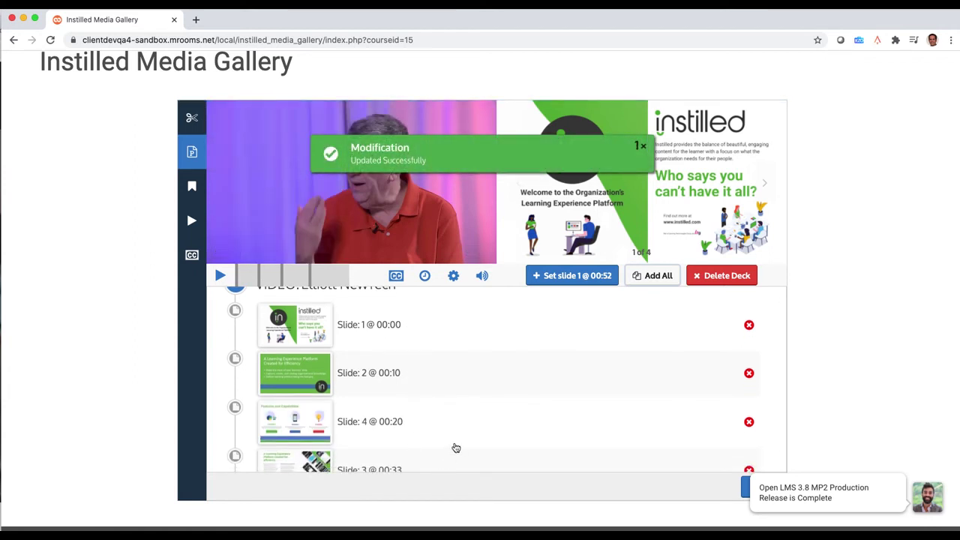
scroll(455, 445, "down", 3)
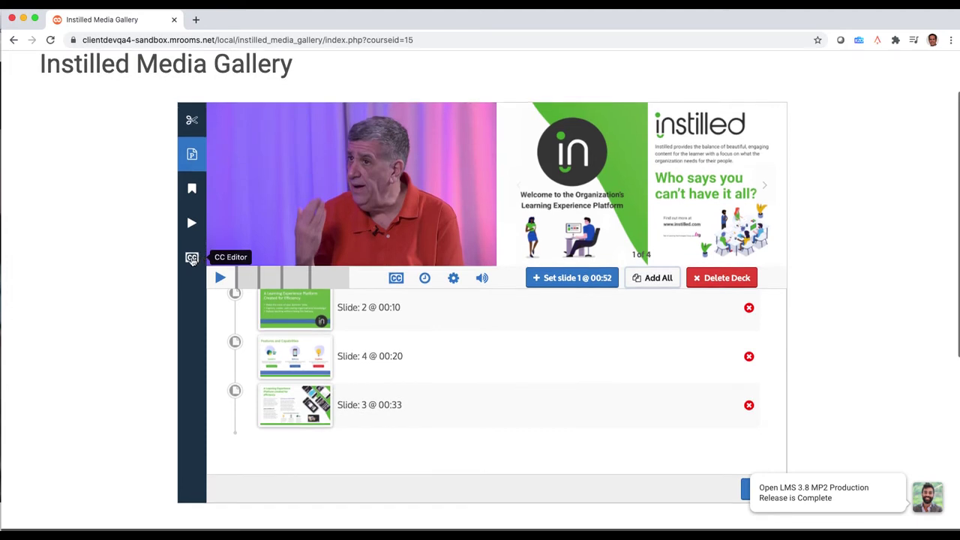
Open the video's English closed captions in the CC Editor and open the lines starting at 00:00:12.8 and 00:00:21.2 for editing.
left_click(193, 259)
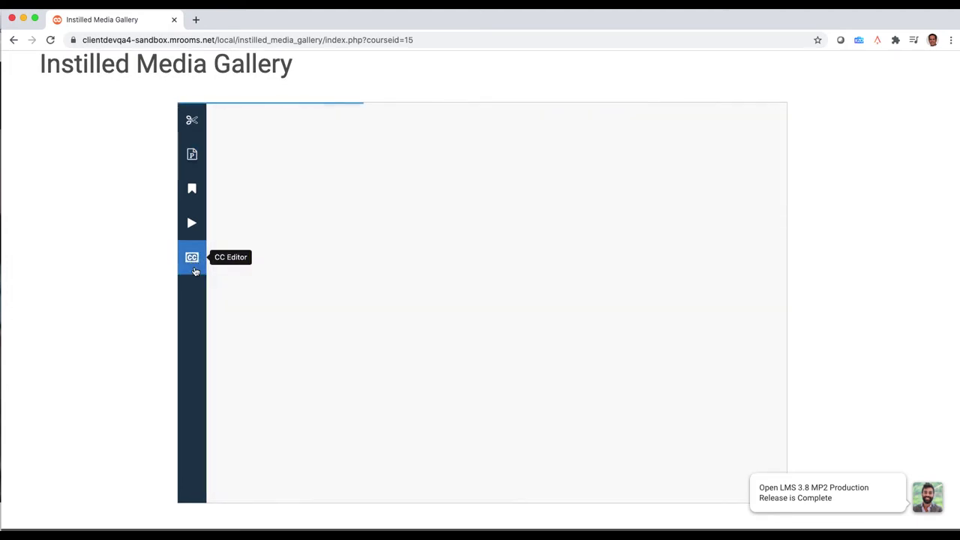
left_click(593, 225)
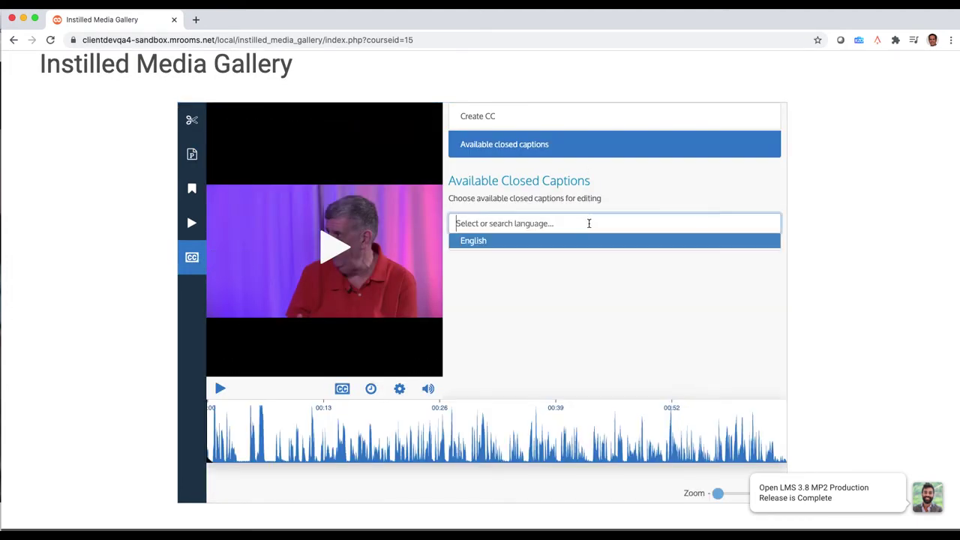
left_click(487, 244)
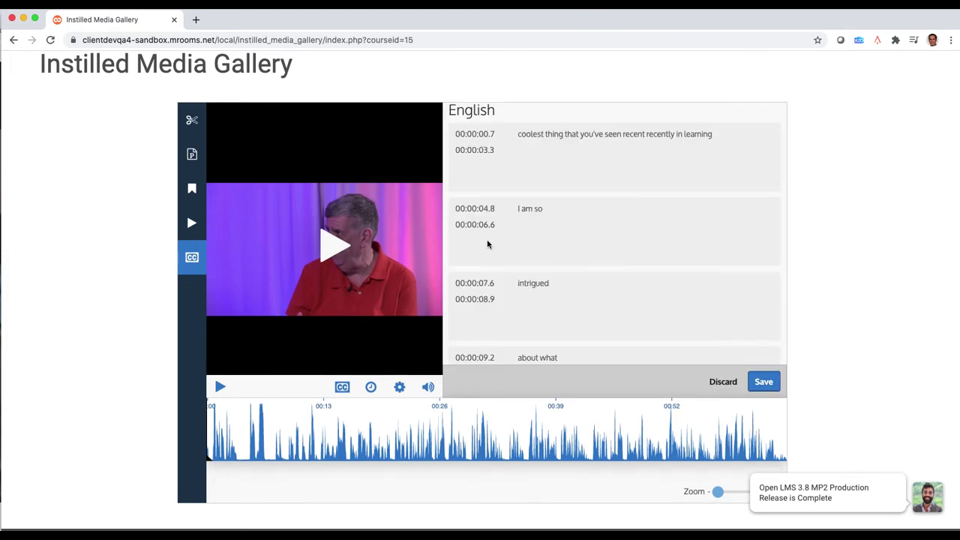
scroll(592, 249, "down", 3)
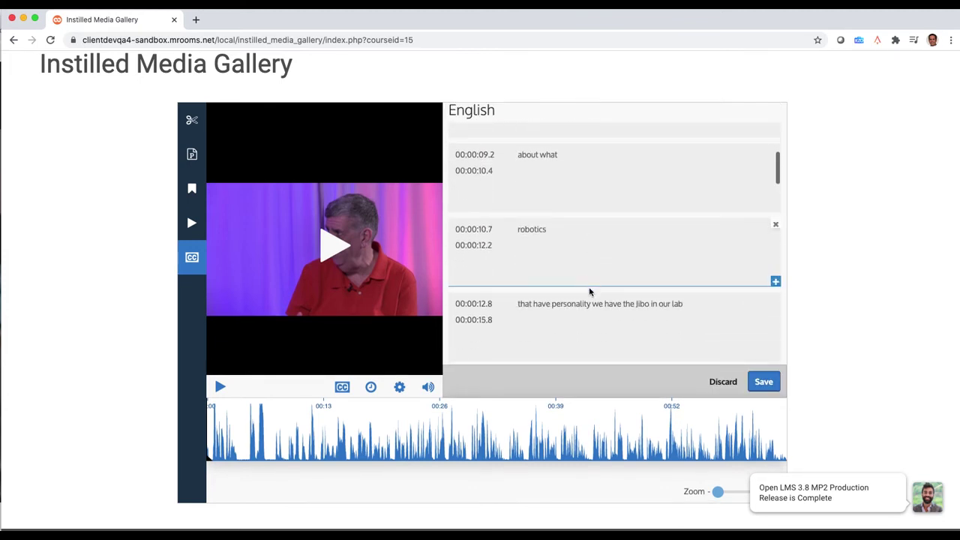
left_click(595, 308)
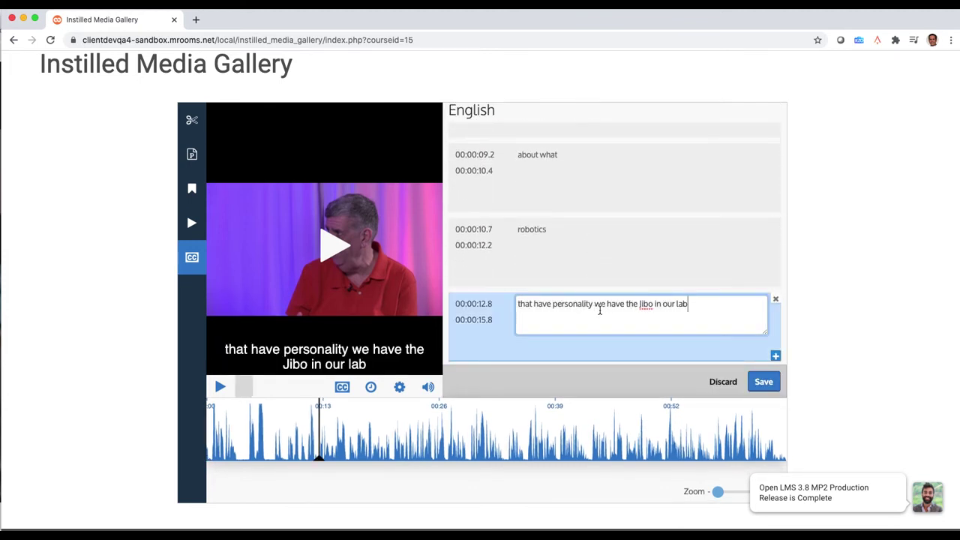
scroll(598, 309, "down", 5)
left_click(582, 279)
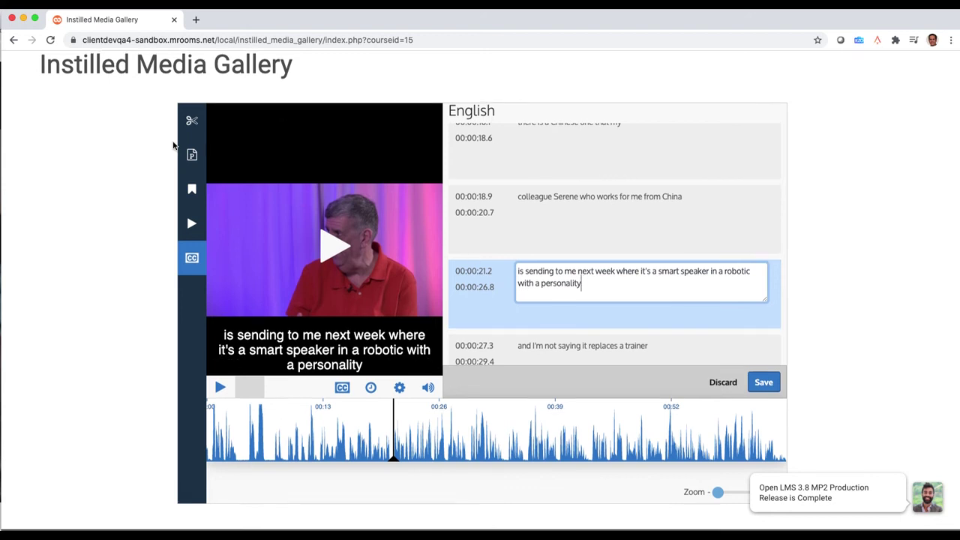
Return to the course page and create an Instilled Video activity titled "Watch this Video".
scroll(195, 120, "up", 2)
left_click(215, 100)
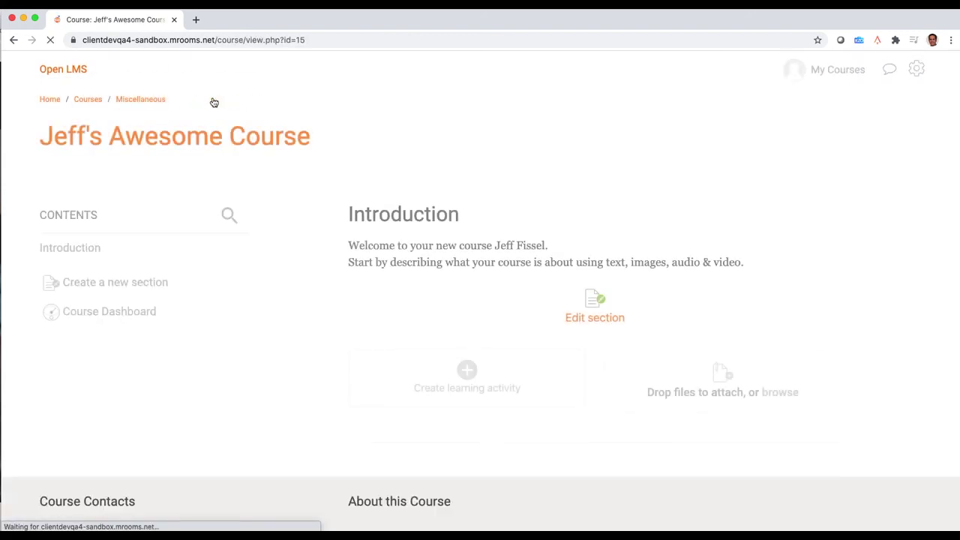
left_click(473, 392)
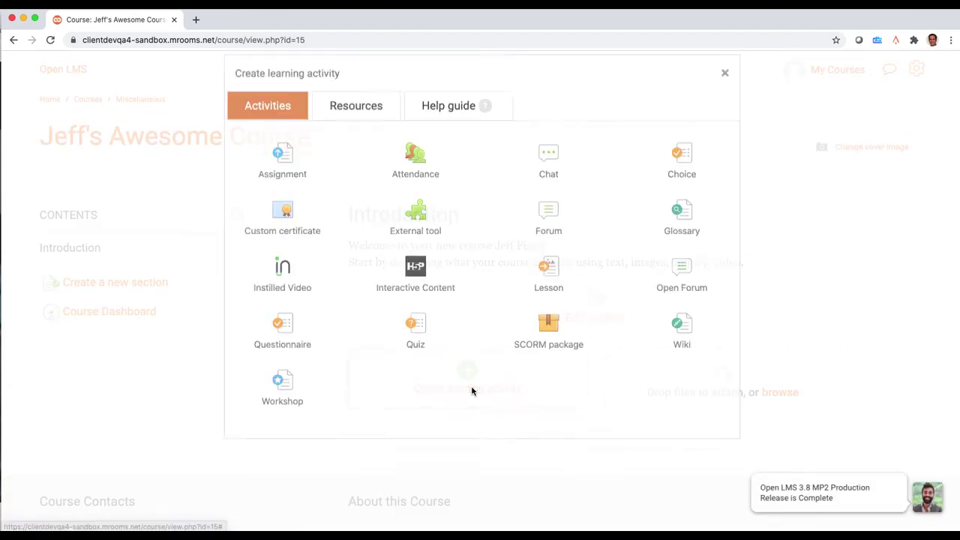
left_click(284, 301)
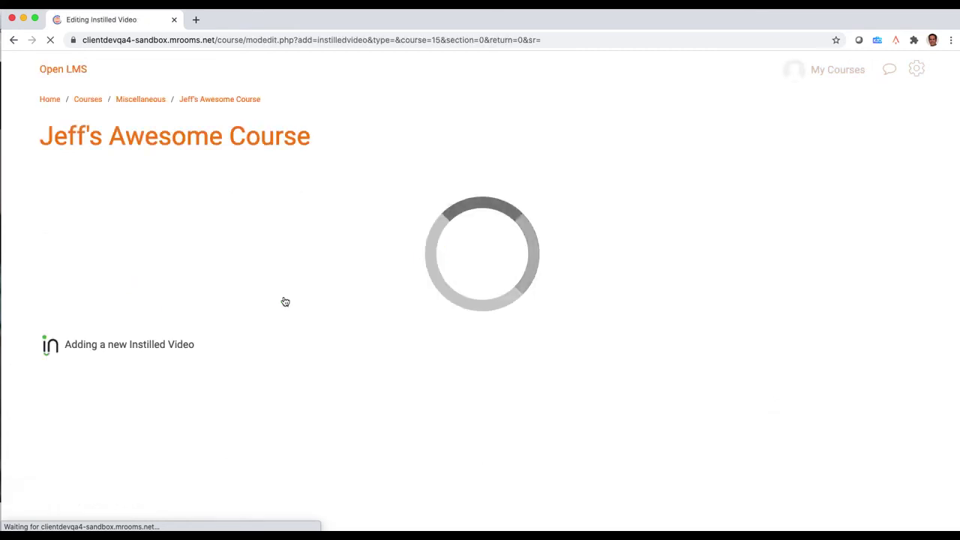
left_click(199, 277)
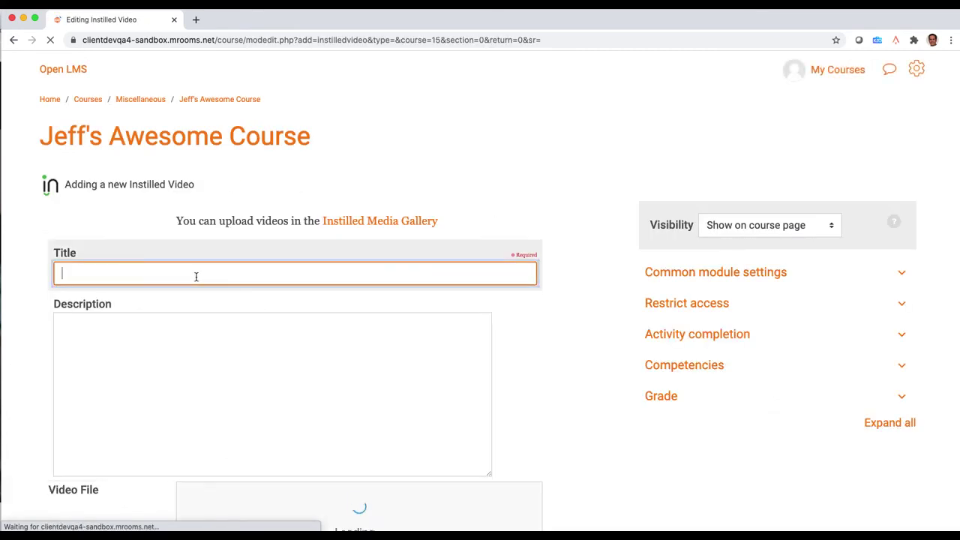
type("Watch this Video")
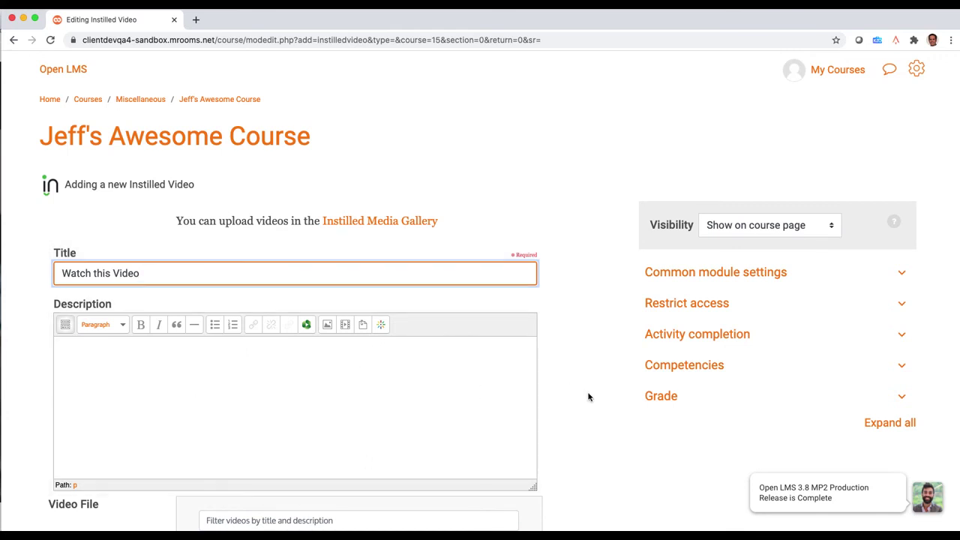
Choose "Elliott NewTech" as the activity's video file, enable video comments, and save and display the activity.
scroll(578, 398, "down", 5)
scroll(405, 353, "down", 2)
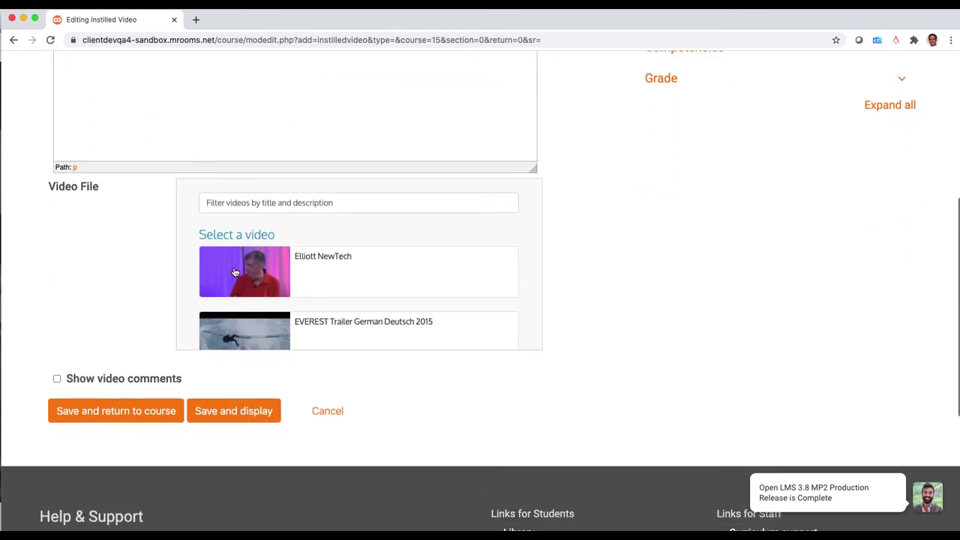
left_click(233, 271)
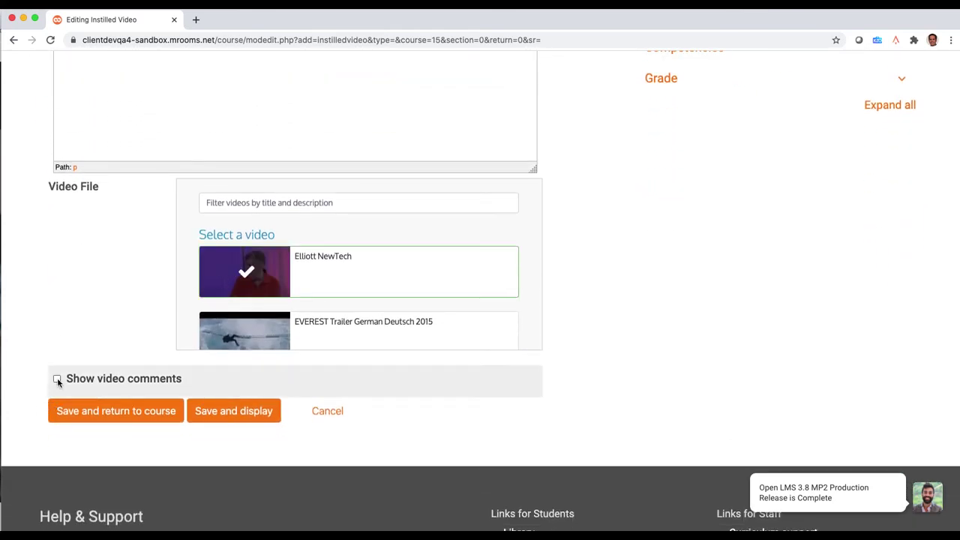
left_click(251, 413)
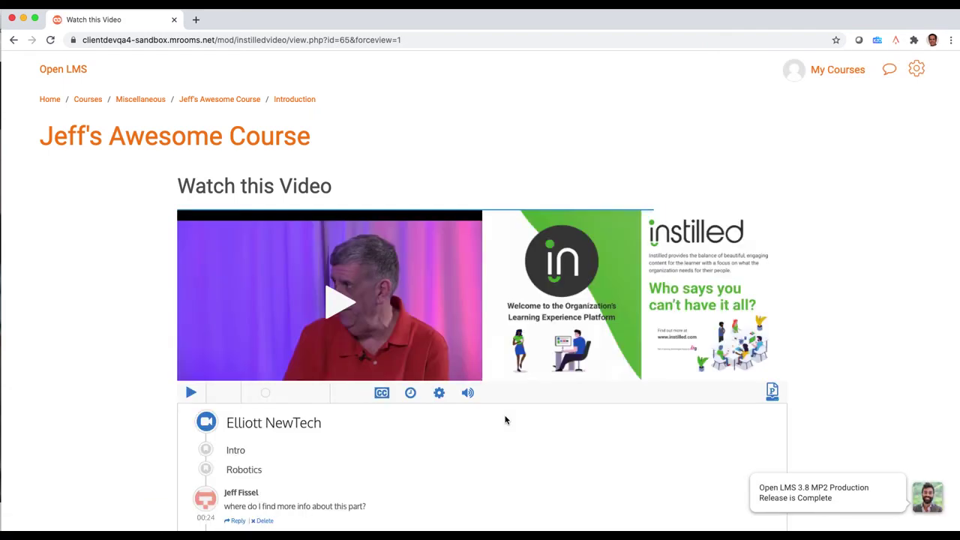
Play the video in the activity with closed captions turned on.
left_click(410, 393)
left_click(379, 348)
left_click(337, 302)
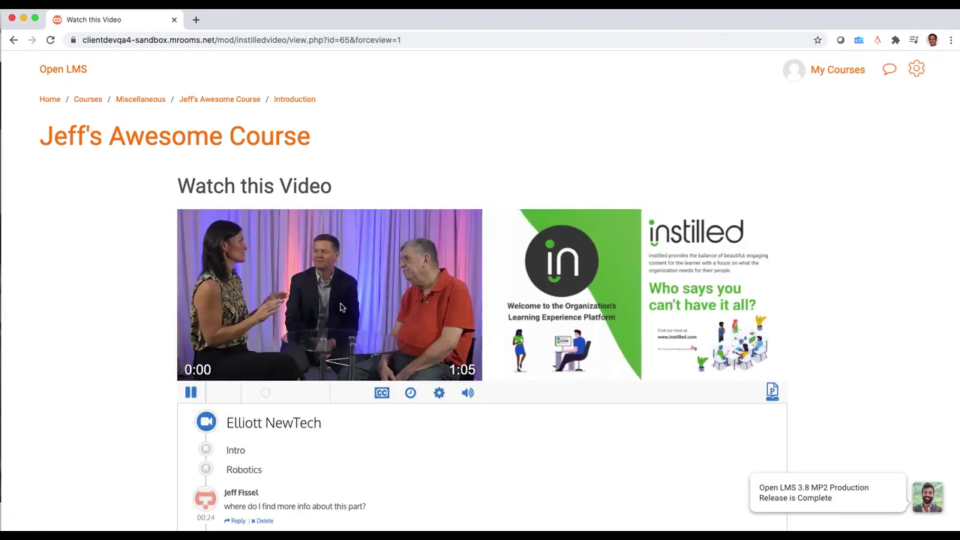
left_click(382, 393)
left_click(379, 373)
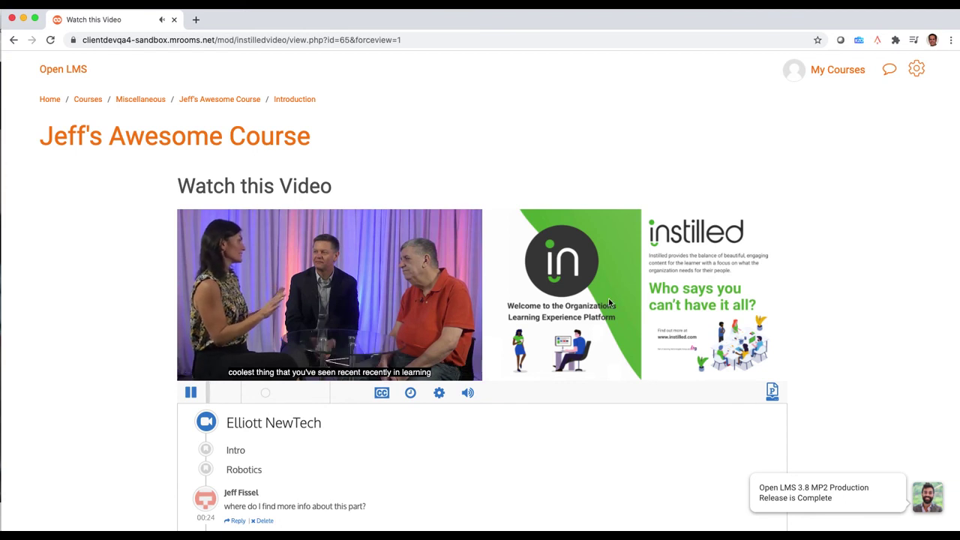
Jump to the comment at 00:24 and review the chapters and comments listed below the playing video.
scroll(818, 375, "down", 2)
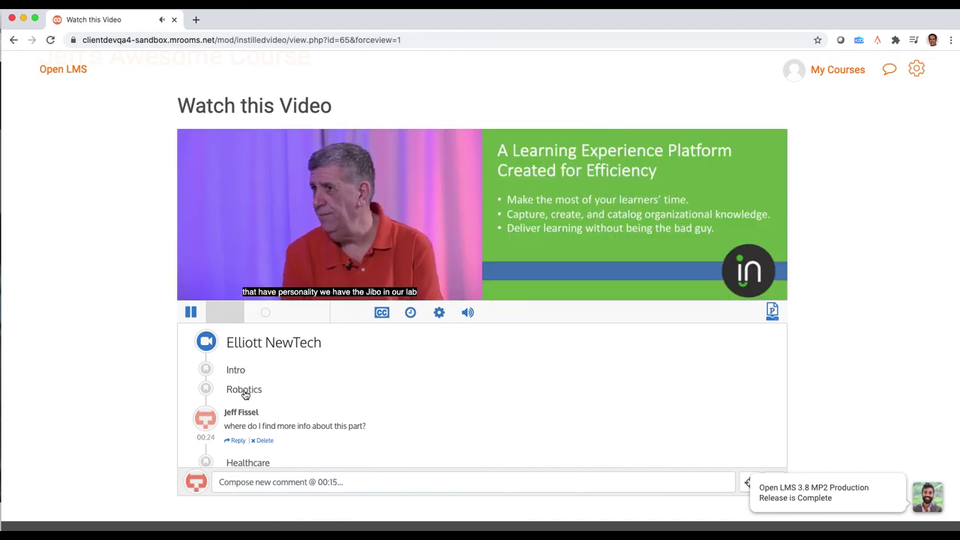
scroll(267, 397, "down", 1)
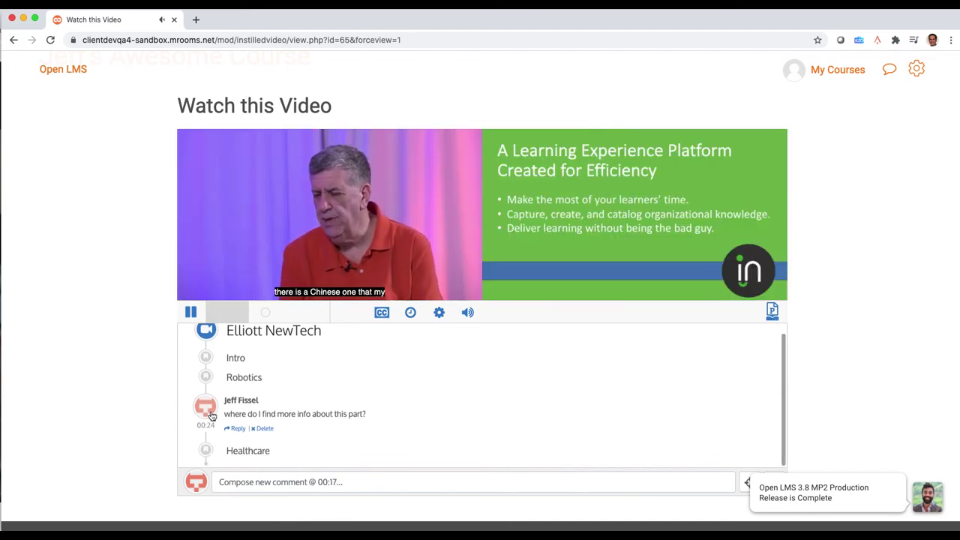
left_click(207, 411)
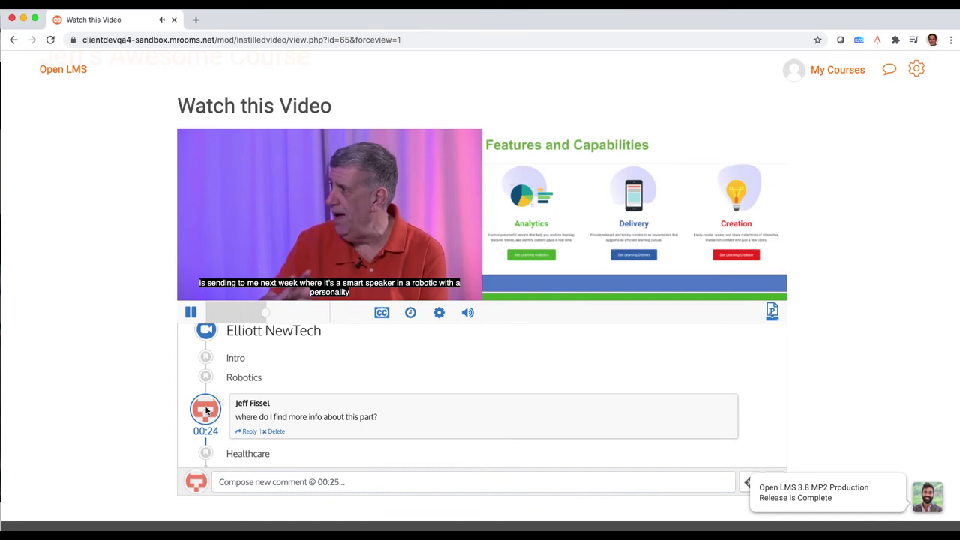
scroll(338, 422, "down", 2)
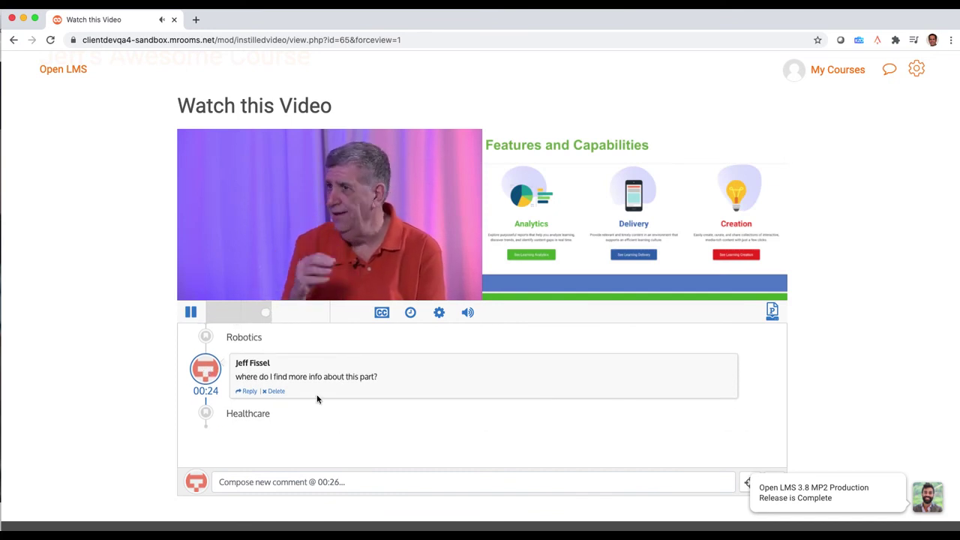
scroll(316, 397, "up", 2)
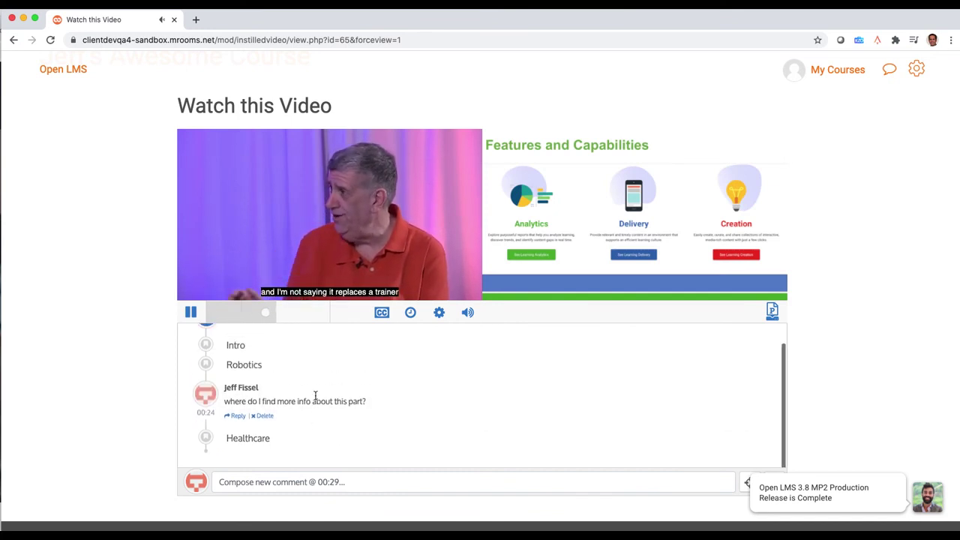
scroll(315, 396, "up", 1)
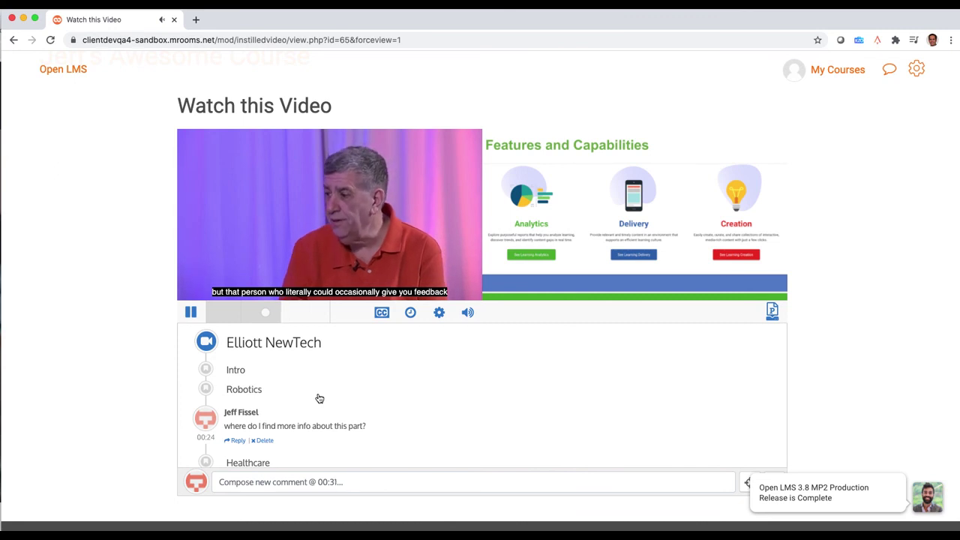